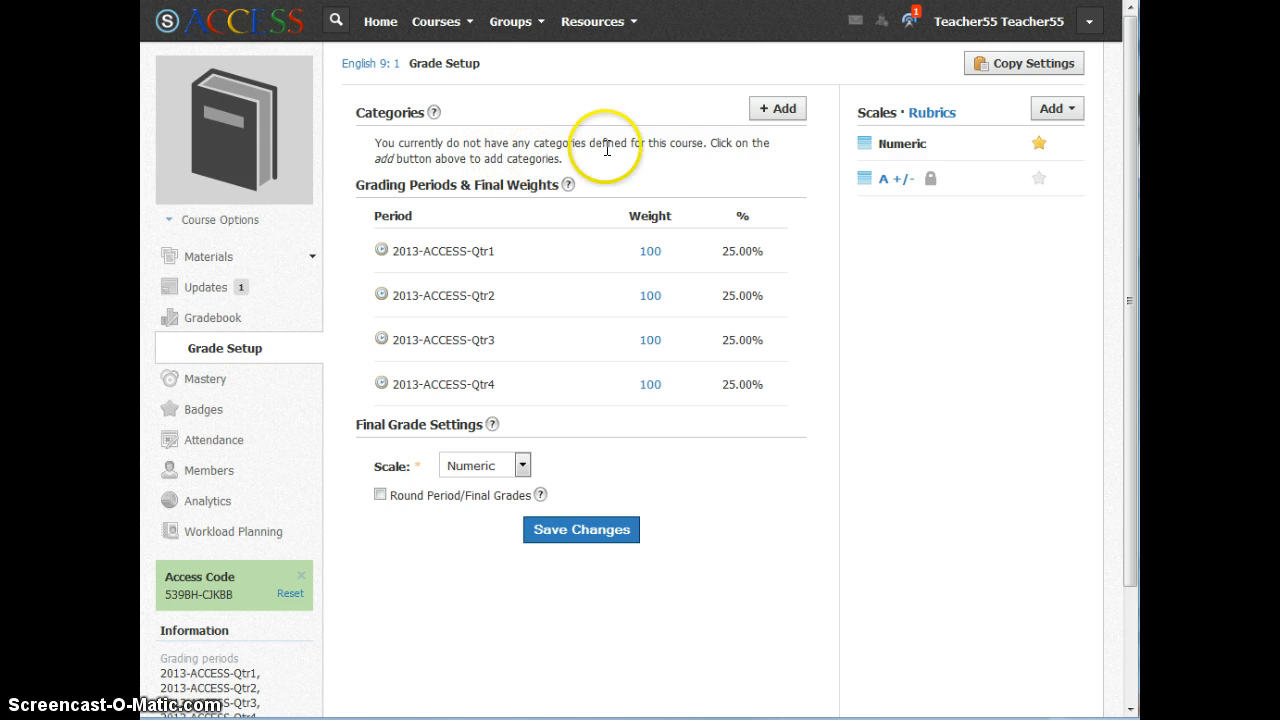
Step: Add a grading category named Homework, calculated by Total pts
{"action": "left_click", "coordinate": [785, 112]}
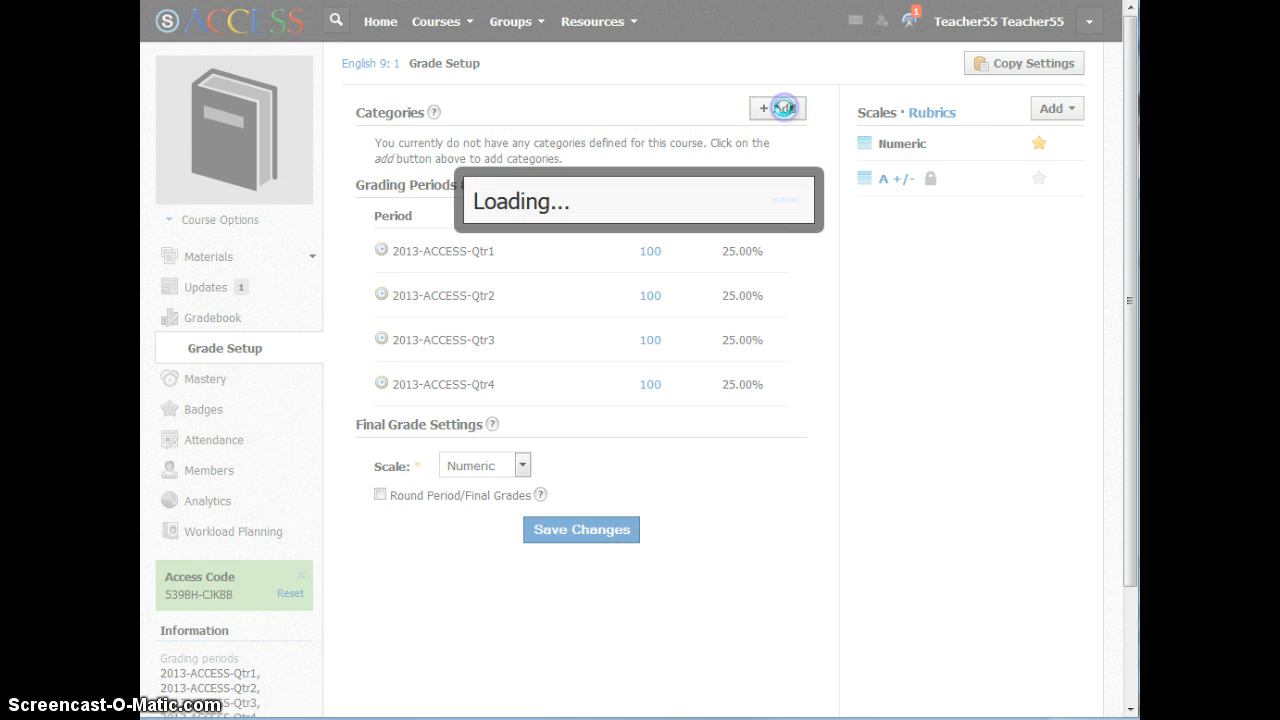
{"action": "left_click", "coordinate": [604, 191]}
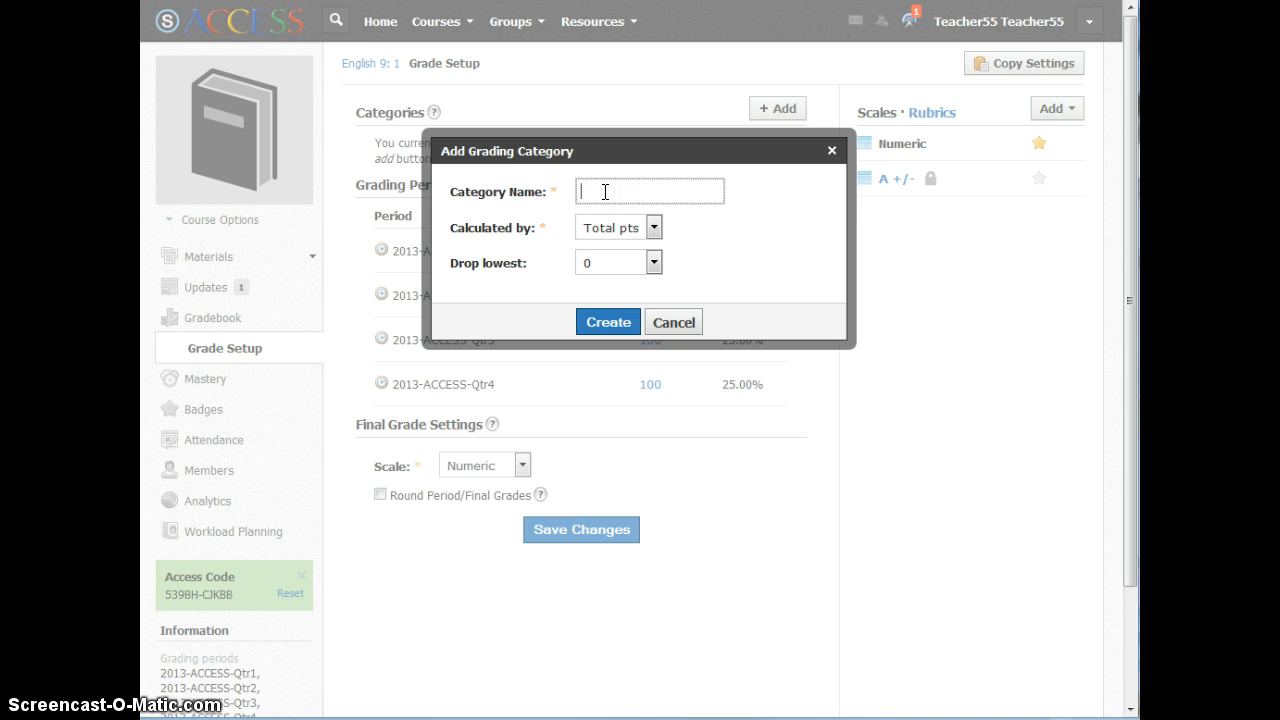
{"action": "type", "text": "Homework"}
{"action": "key", "text": "Tab"}
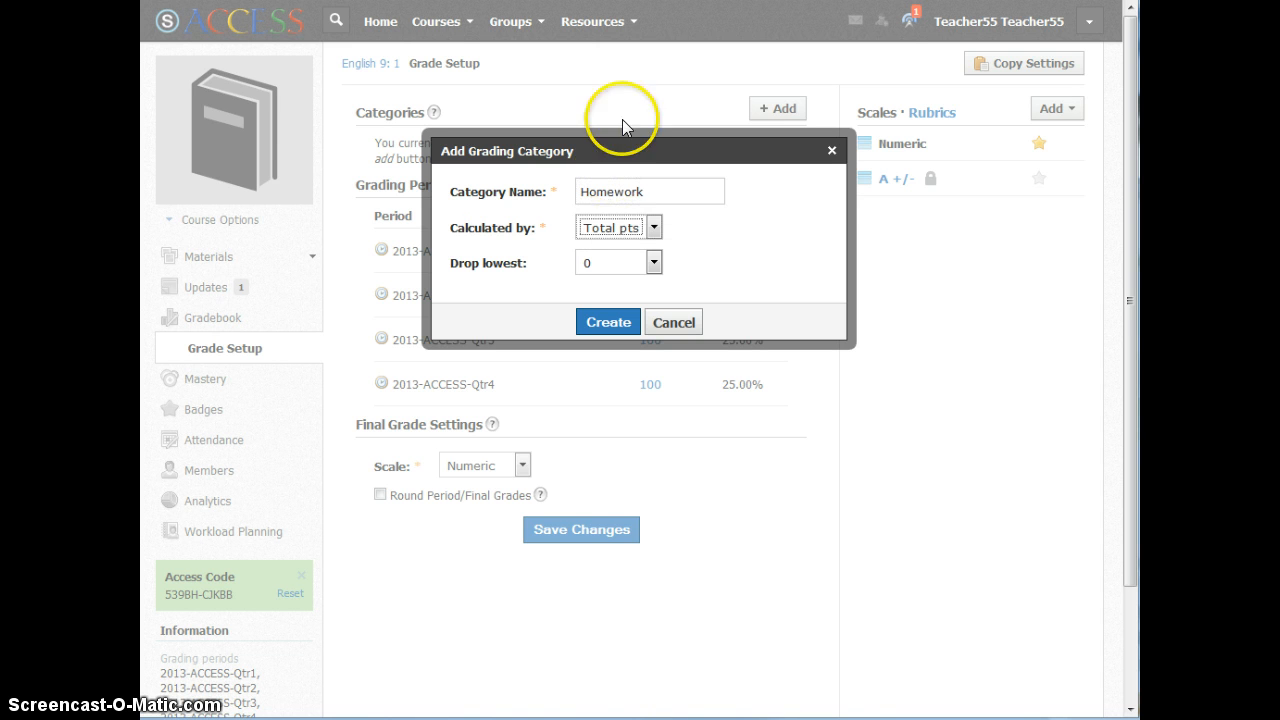
{"action": "left_click", "coordinate": [654, 228]}
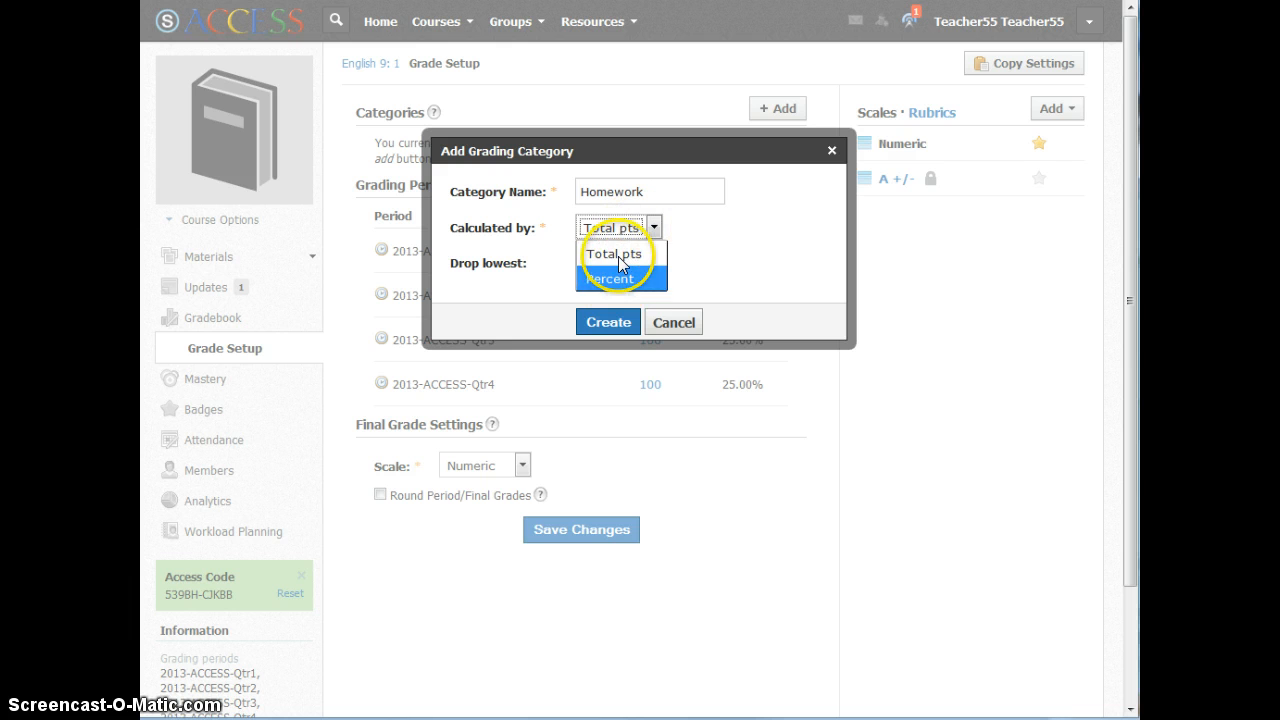
{"action": "left_click", "coordinate": [619, 257]}
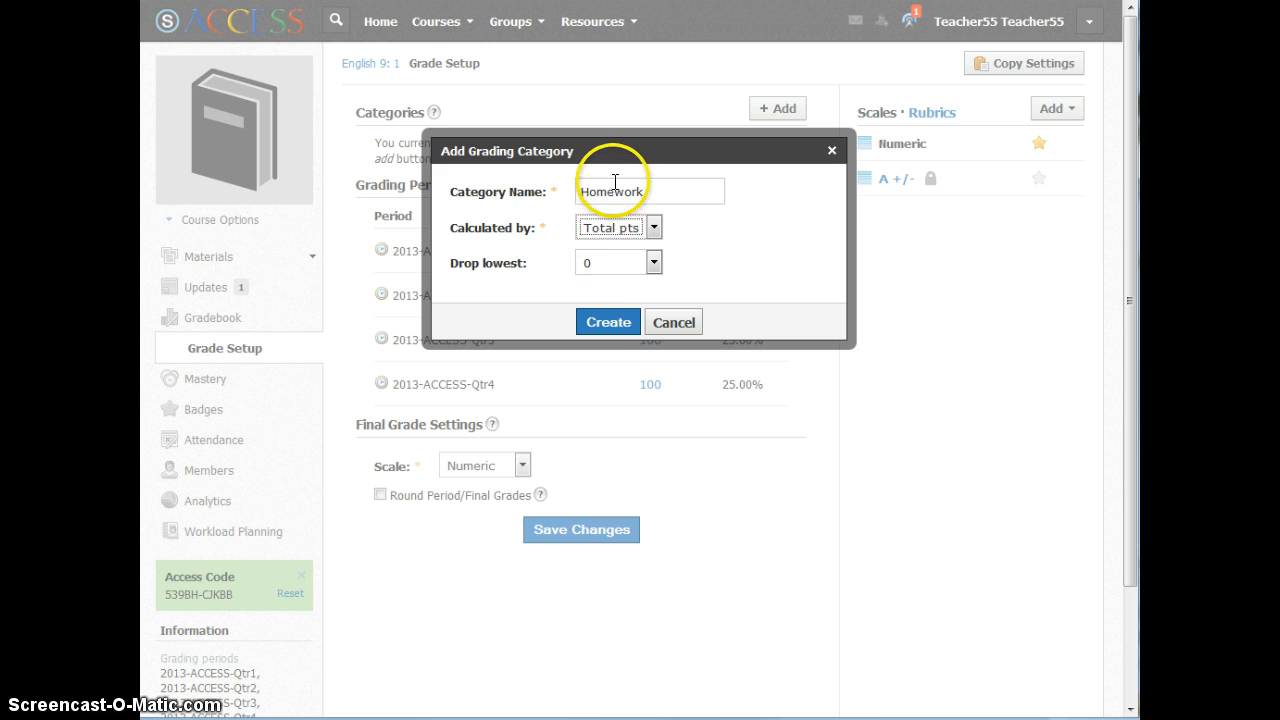
{"action": "left_click", "coordinate": [612, 320]}
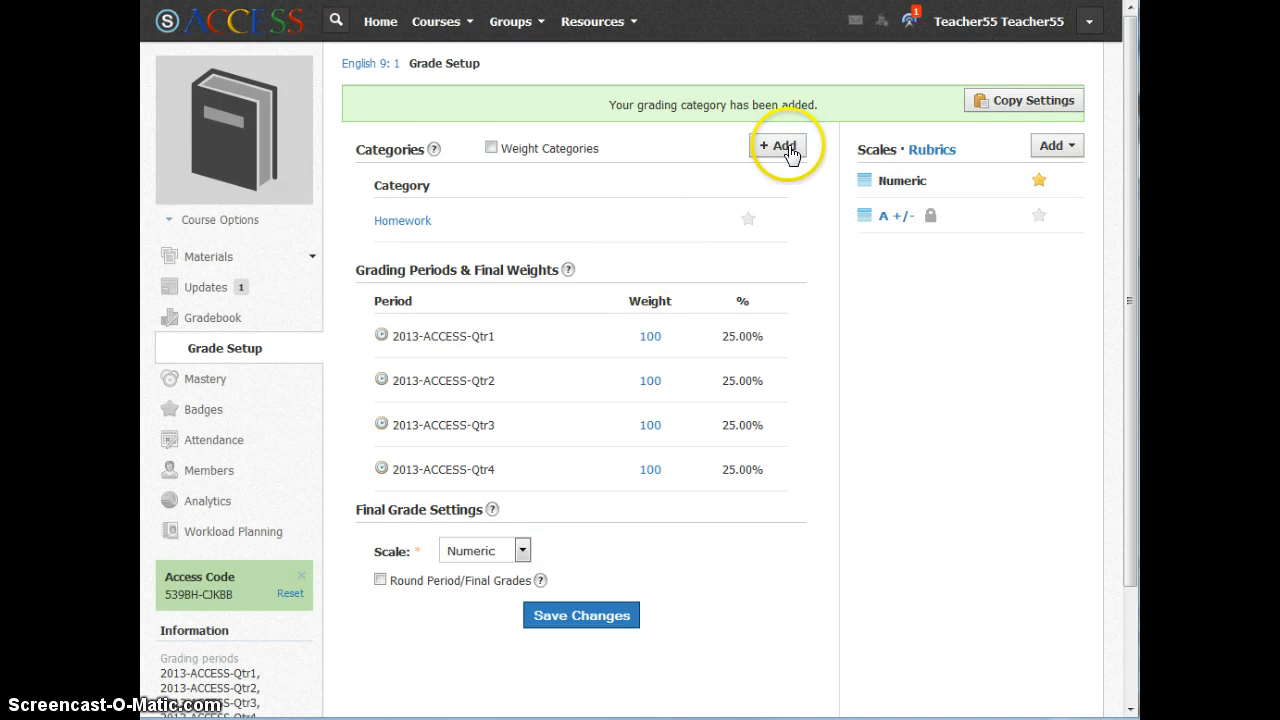
Step: Add a grading category named Quizzes, keeping the default calculation settings
{"action": "left_click", "coordinate": [778, 146]}
{"action": "left_click", "coordinate": [648, 190]}
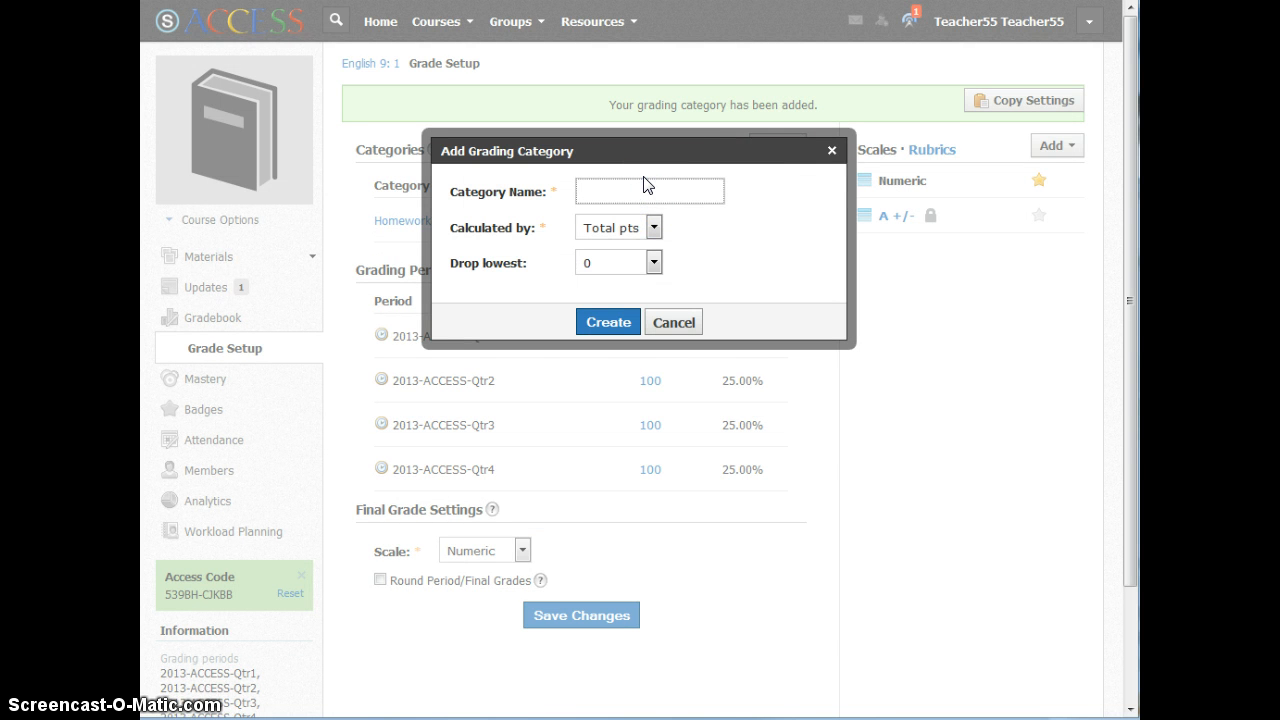
{"action": "type", "text": "Quizzes"}
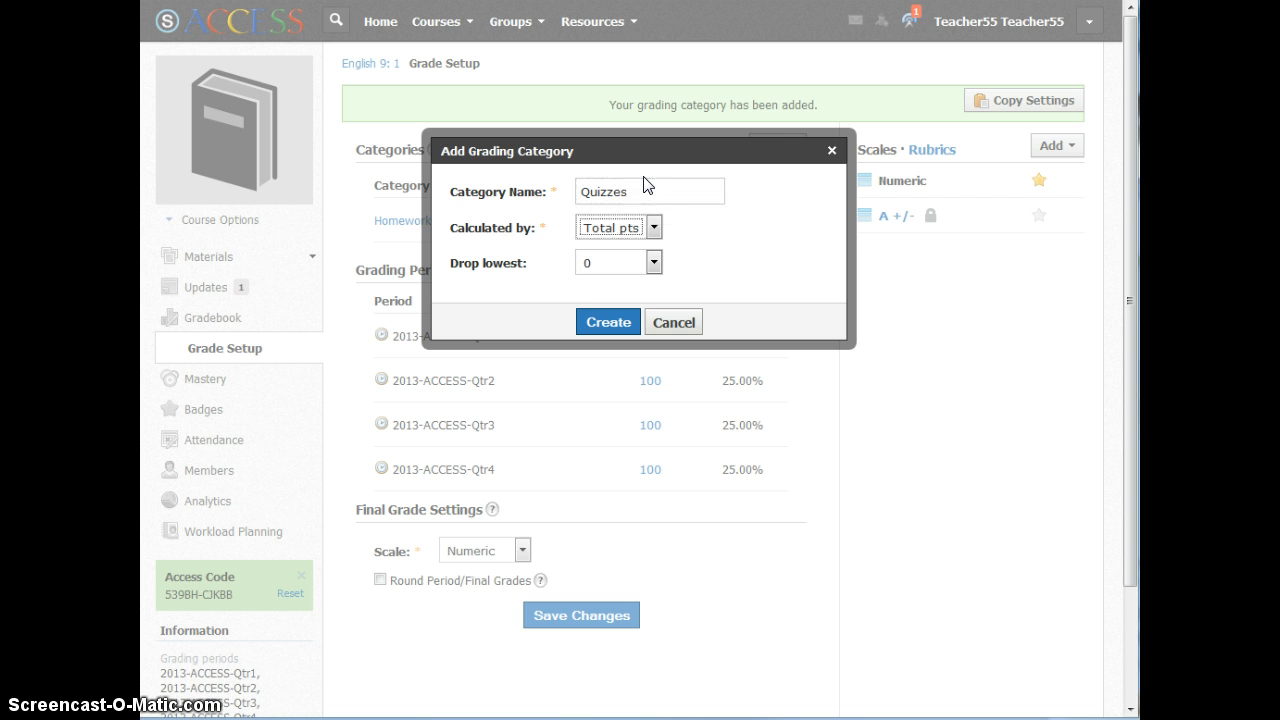
{"action": "left_click", "coordinate": [608, 320]}
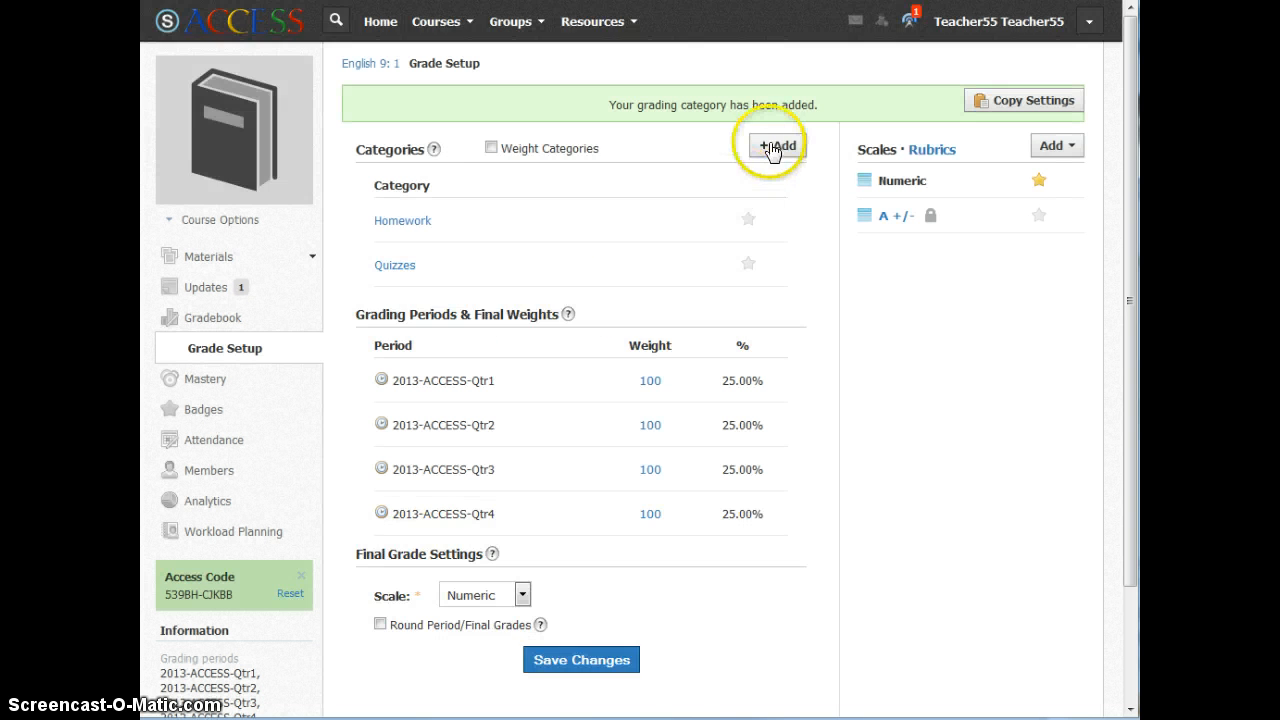
Step: Add a third grading category named Tests with the default calculation settings
{"action": "left_click", "coordinate": [775, 147]}
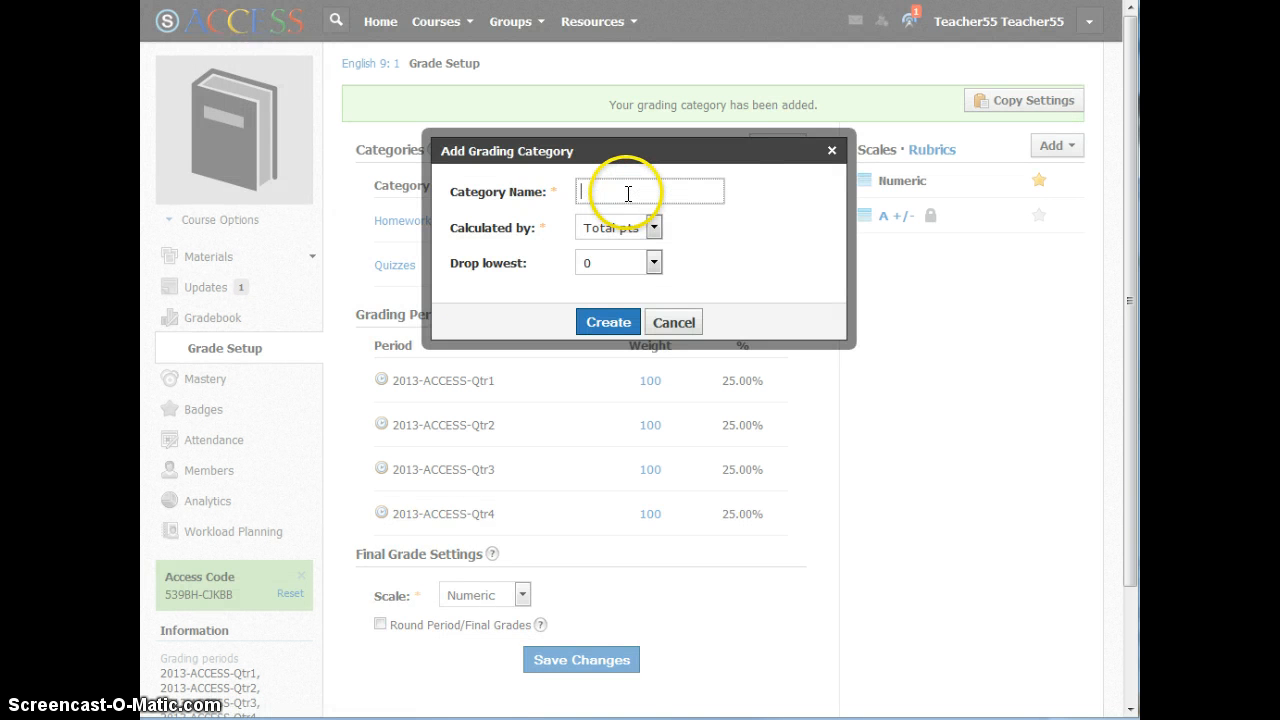
{"action": "type", "text": "Tests"}
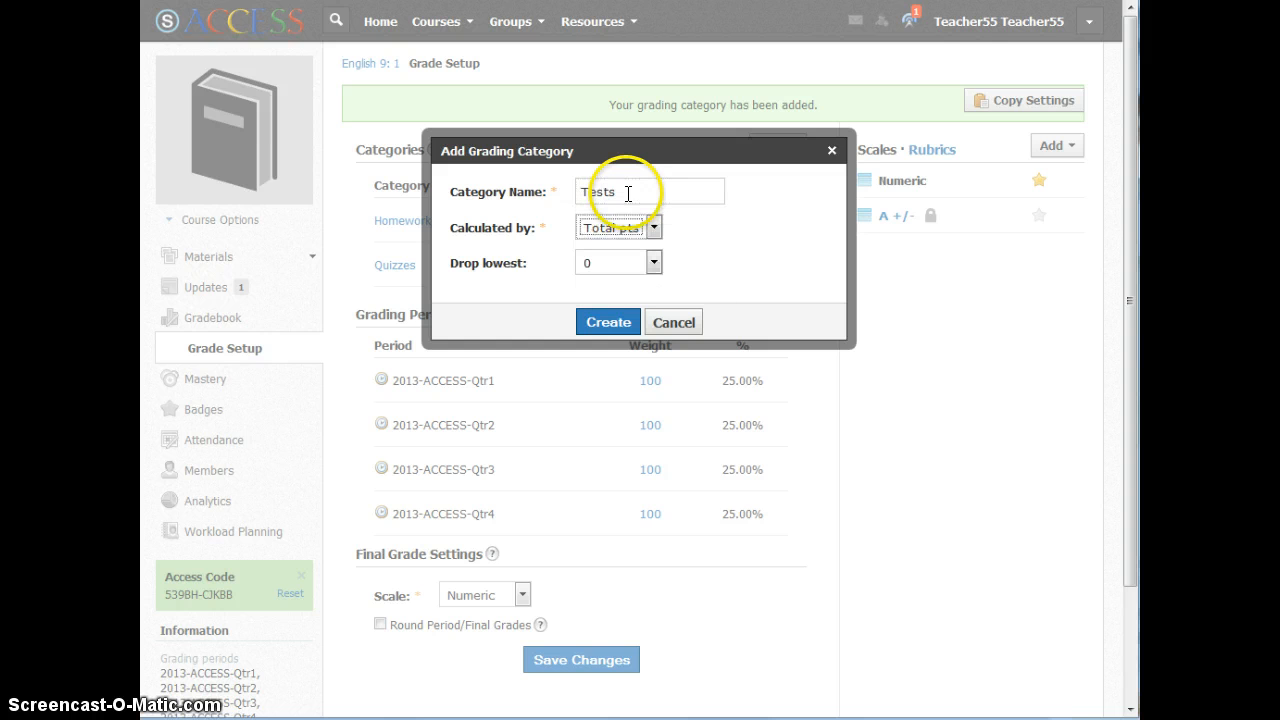
{"action": "left_click", "coordinate": [610, 321]}
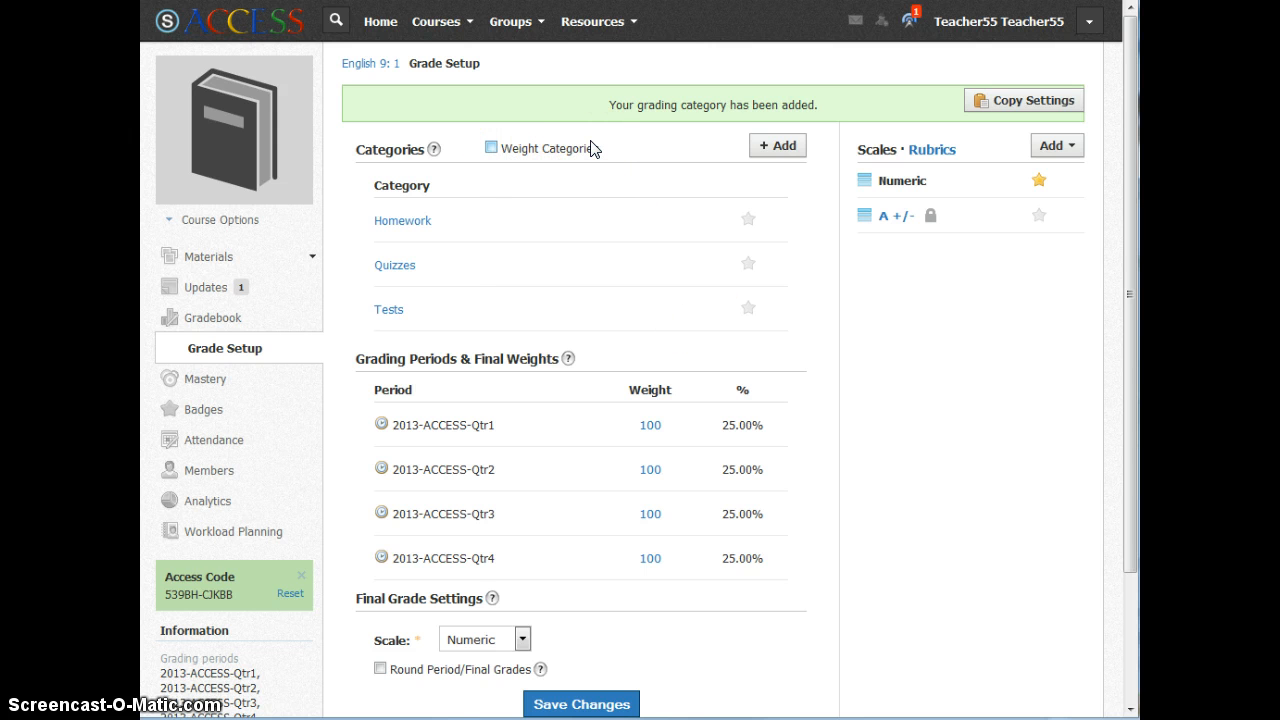
Step: Enable category weighting and set the weights to 10 for Homework, 40 for Quizzes and 50 for Tests
{"action": "left_click", "coordinate": [490, 148]}
{"action": "left_click", "coordinate": [633, 221]}
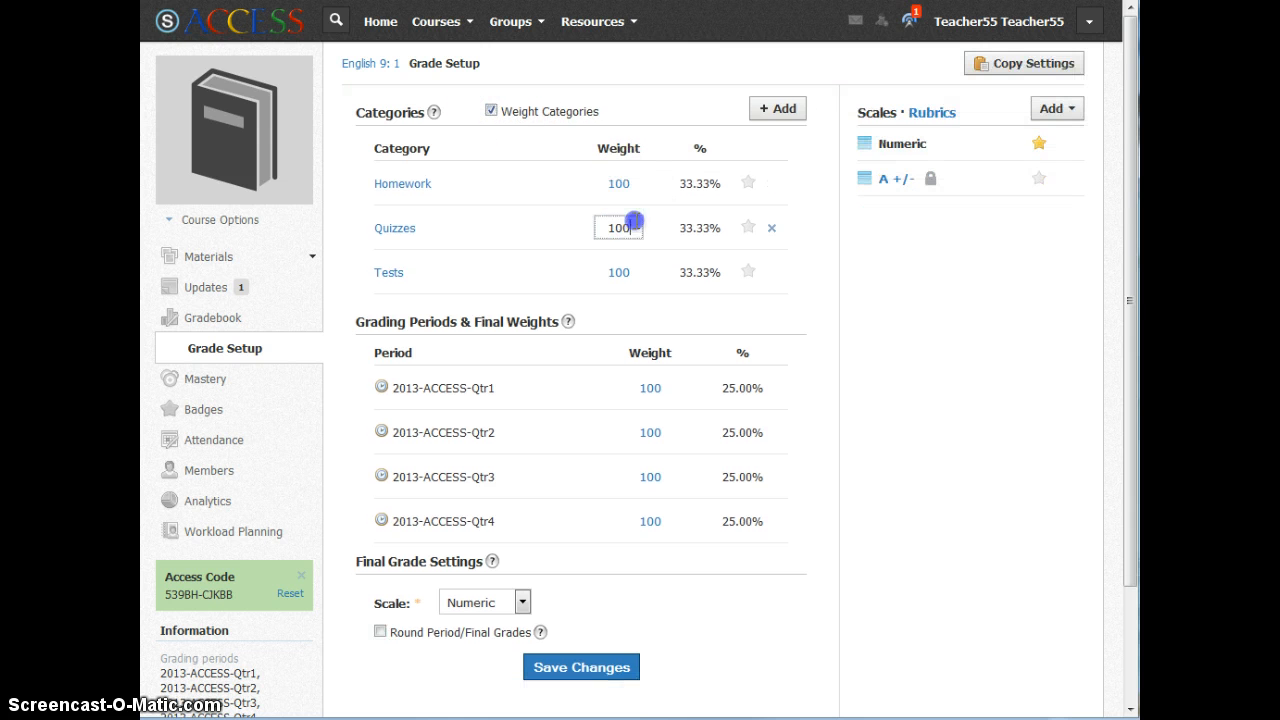
{"action": "left_click", "coordinate": [625, 184]}
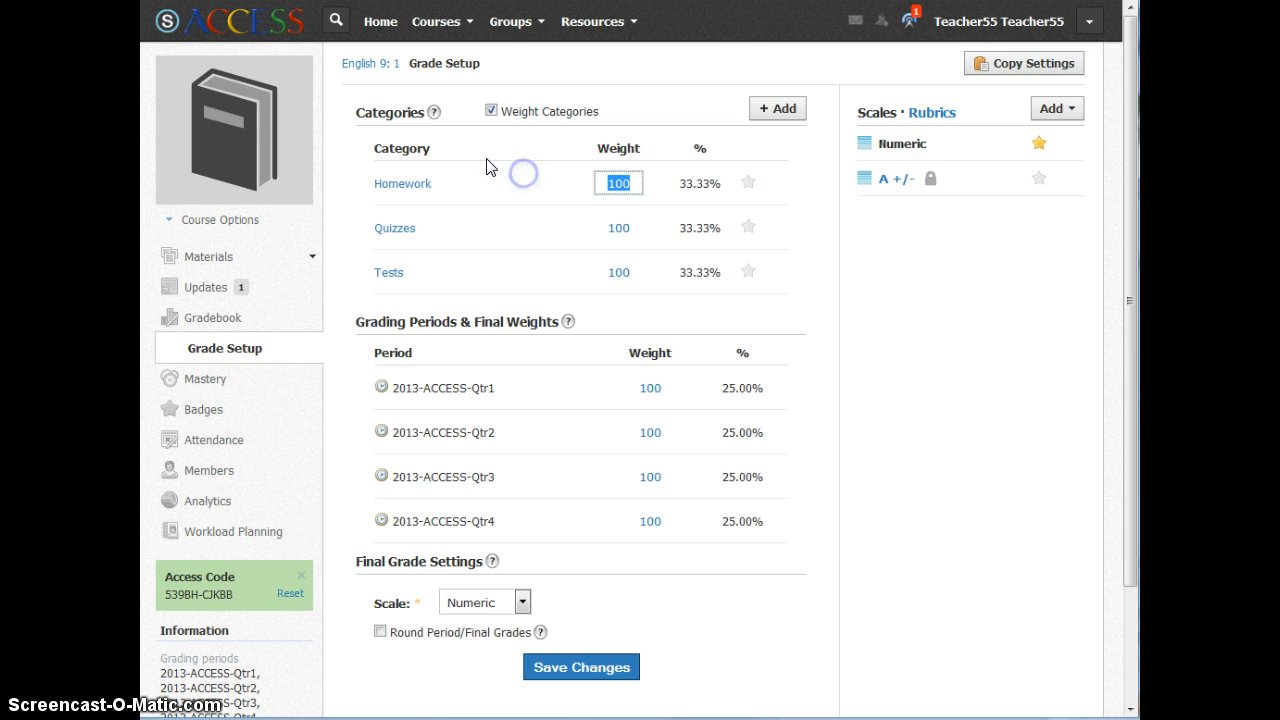
{"action": "type", "text": "10"}
{"action": "left_click", "coordinate": [605, 224]}
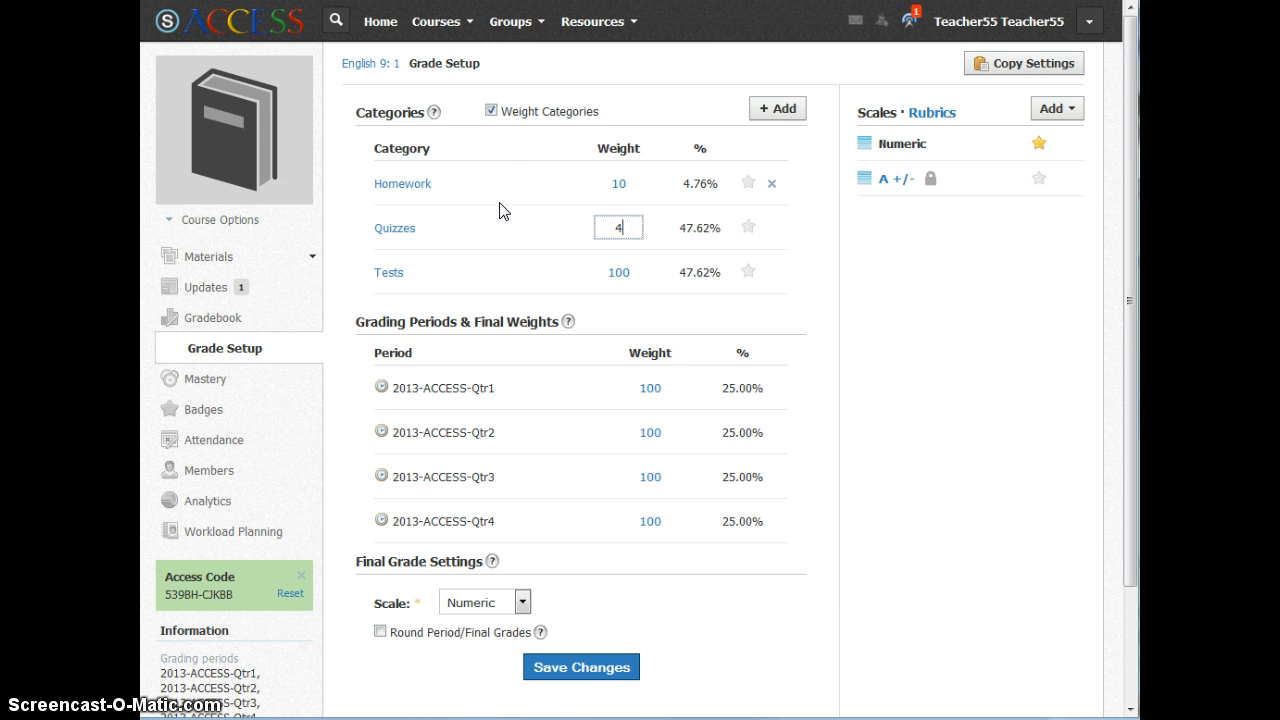
{"action": "type", "text": "40"}
{"action": "left_click", "coordinate": [625, 272]}
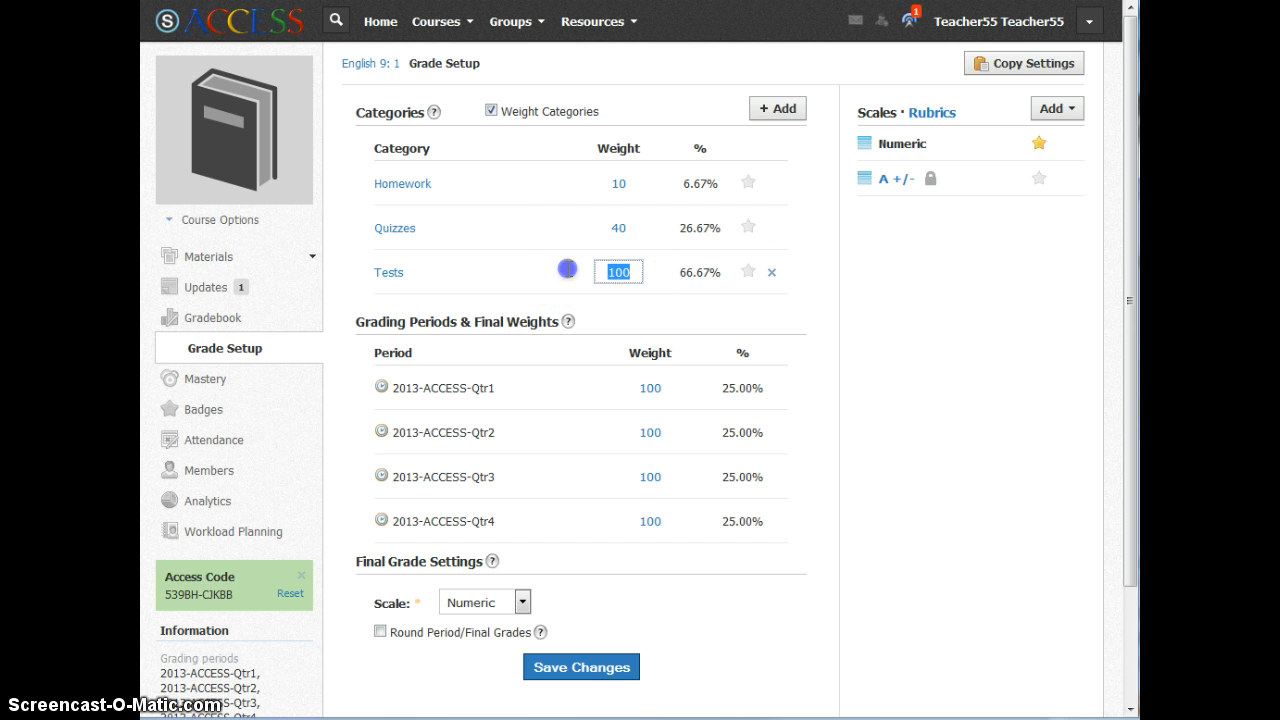
{"action": "left_click", "coordinate": [543, 229]}
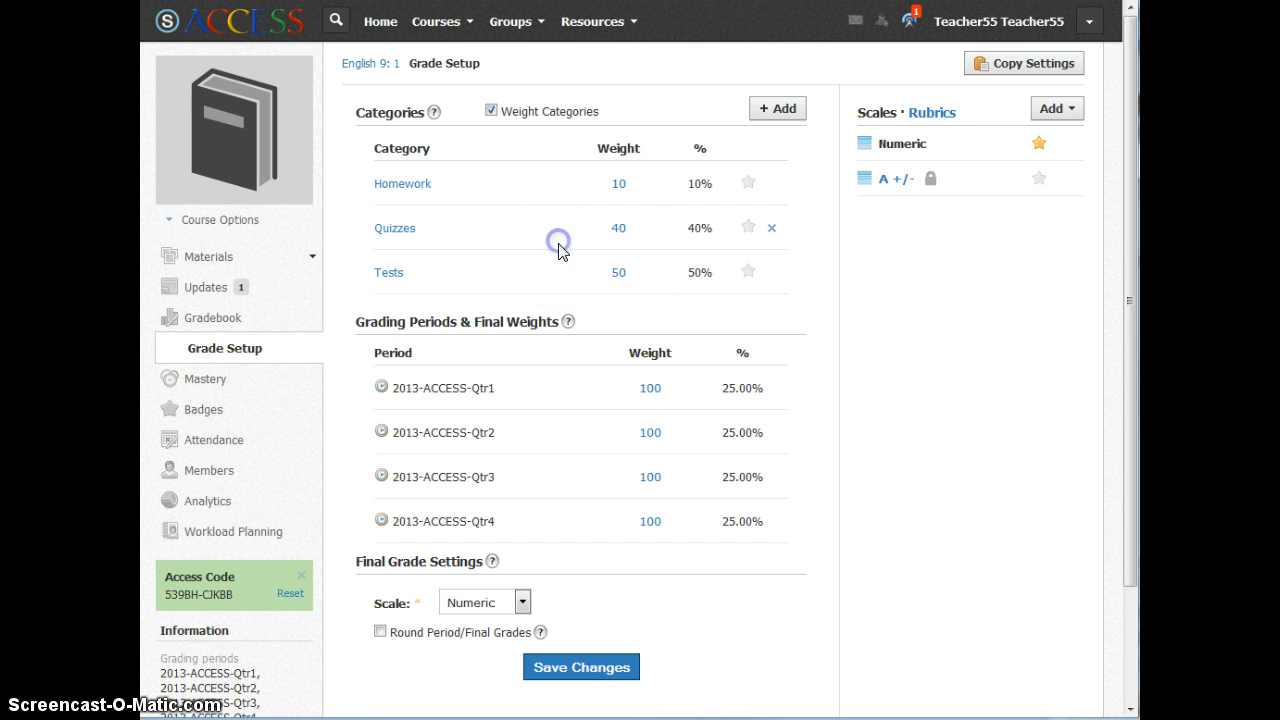
{"action": "left_click", "coordinate": [625, 183]}
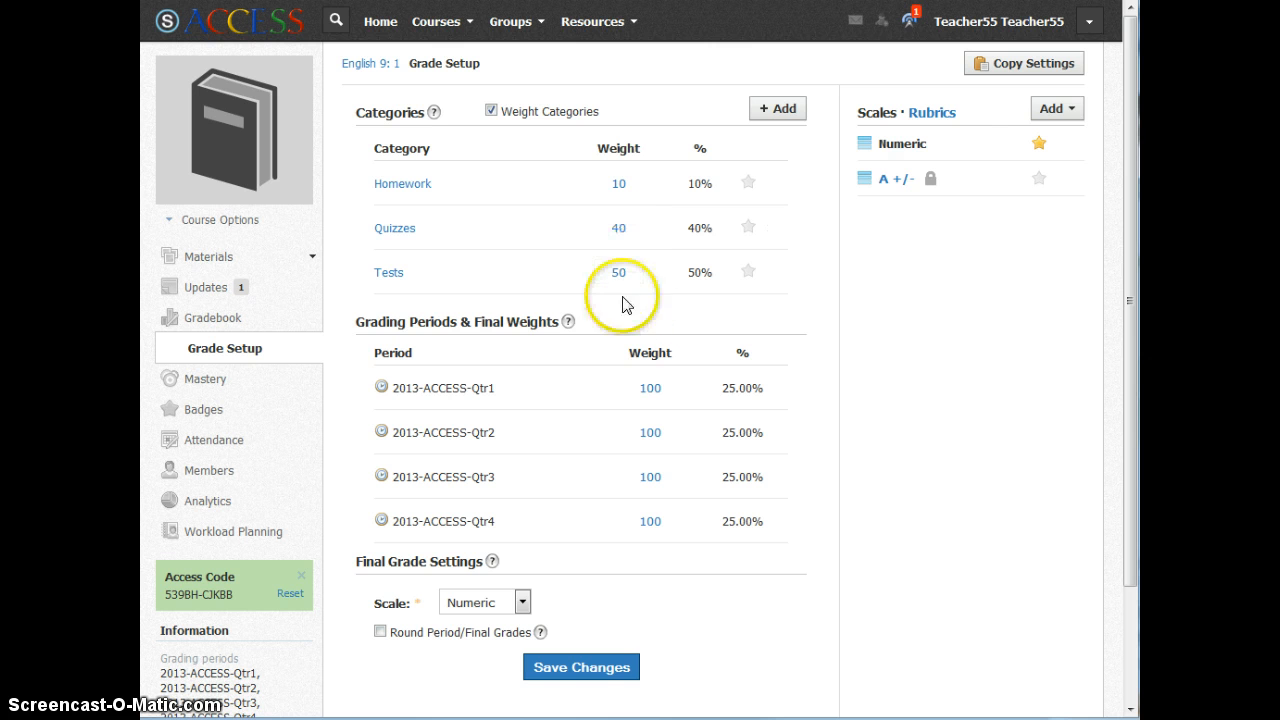
Step: Star Homework as the default grading category and save the grade setup
{"action": "left_click", "coordinate": [747, 188]}
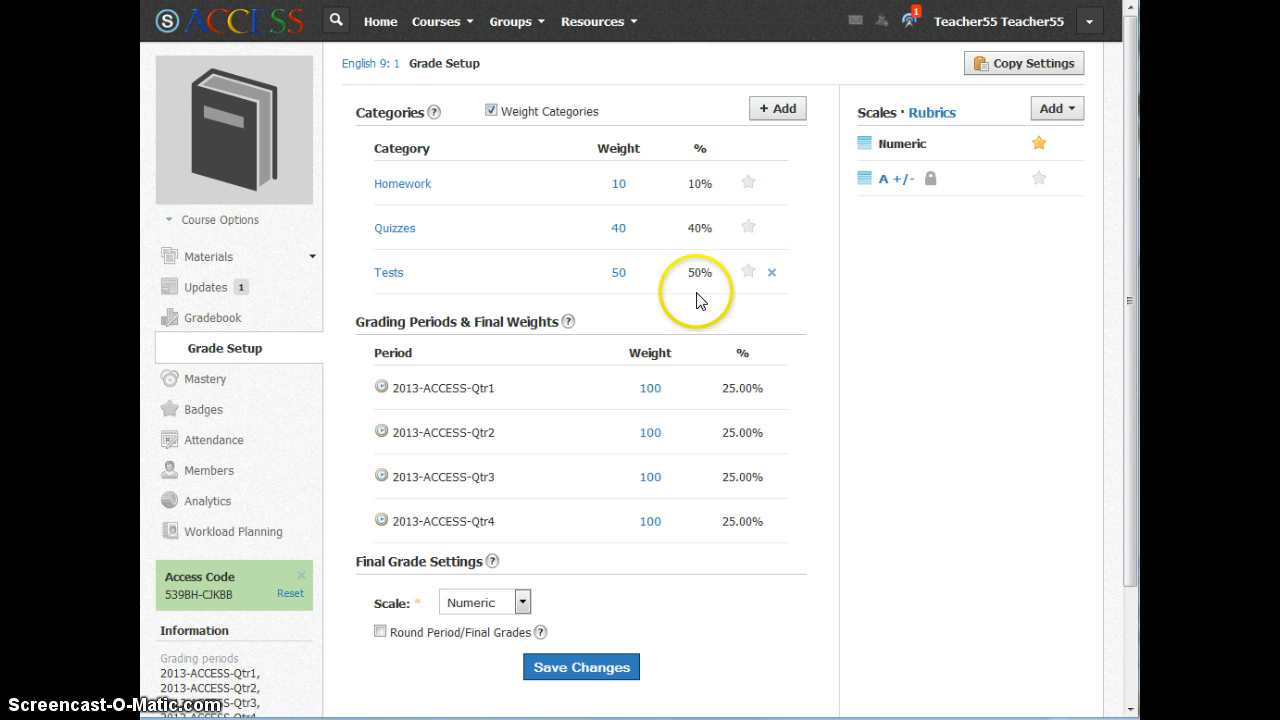
{"action": "left_click", "coordinate": [748, 184]}
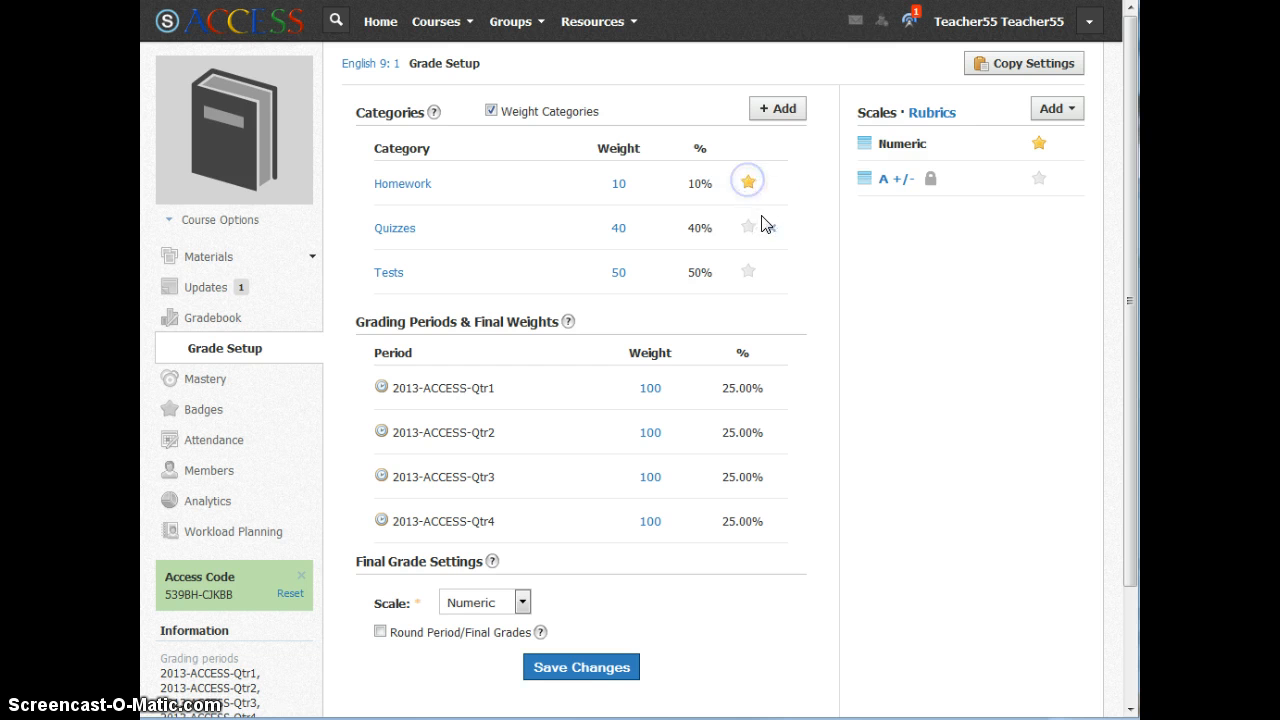
{"action": "left_click", "coordinate": [748, 228]}
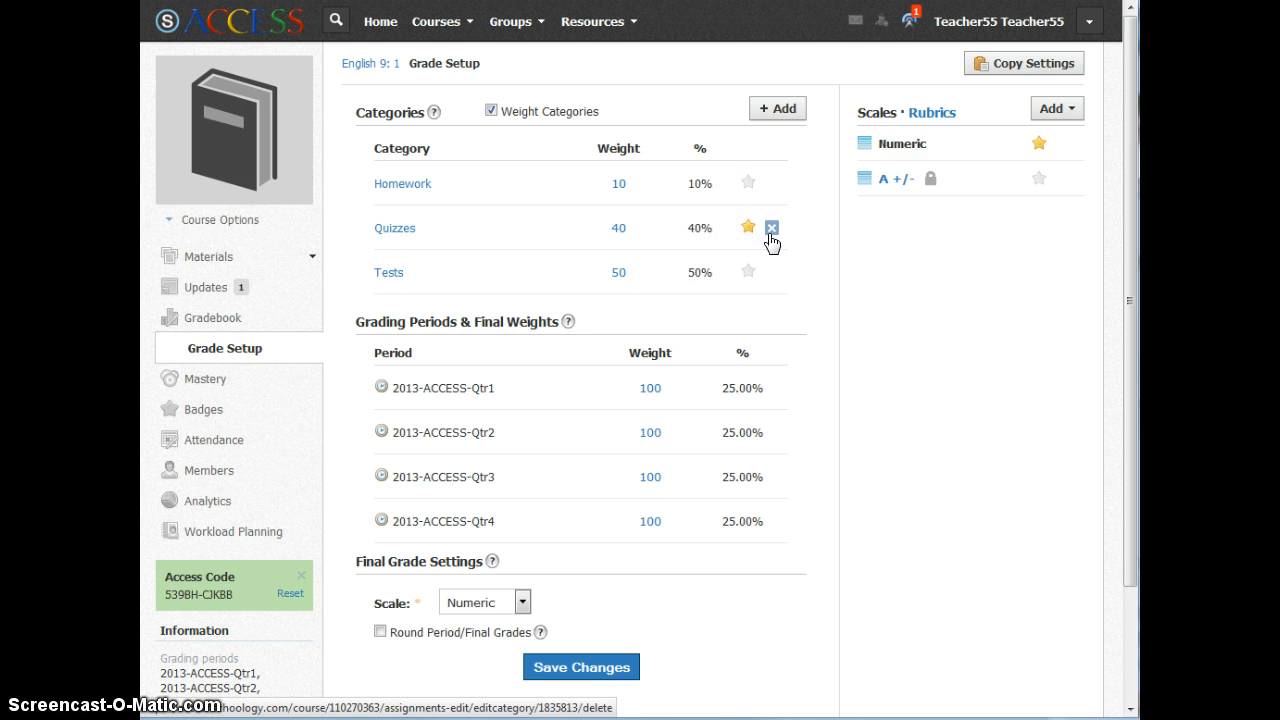
{"action": "left_click", "coordinate": [744, 182]}
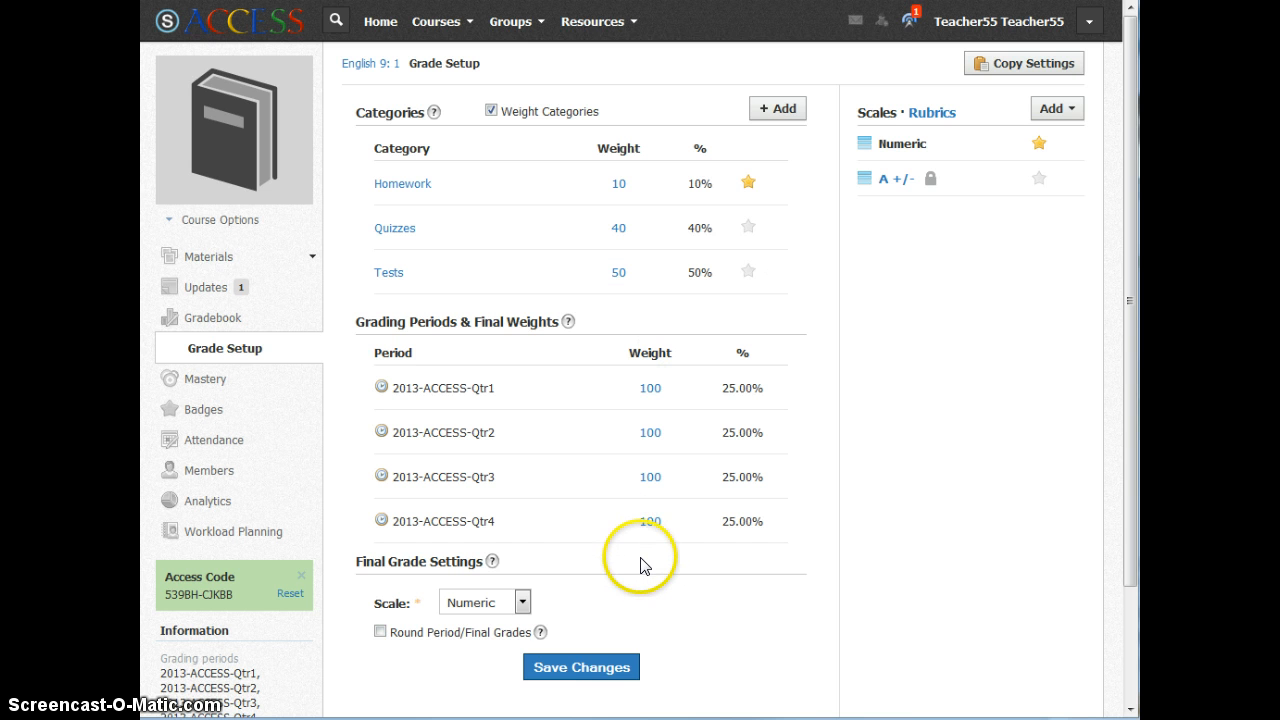
{"action": "left_click", "coordinate": [596, 664]}
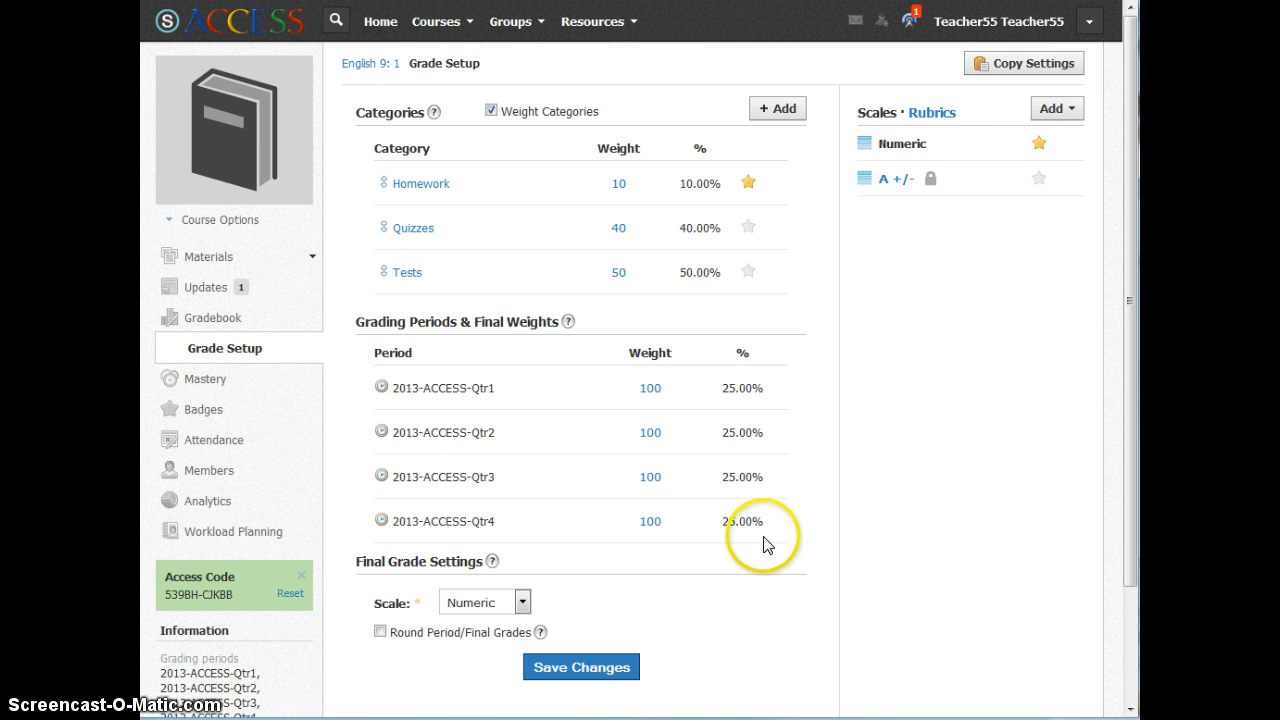
Step: Set the final weight of all four grading periods, Qtr1 through Qtr4, to 20 each and save the changes
{"action": "left_click", "coordinate": [529, 394]}
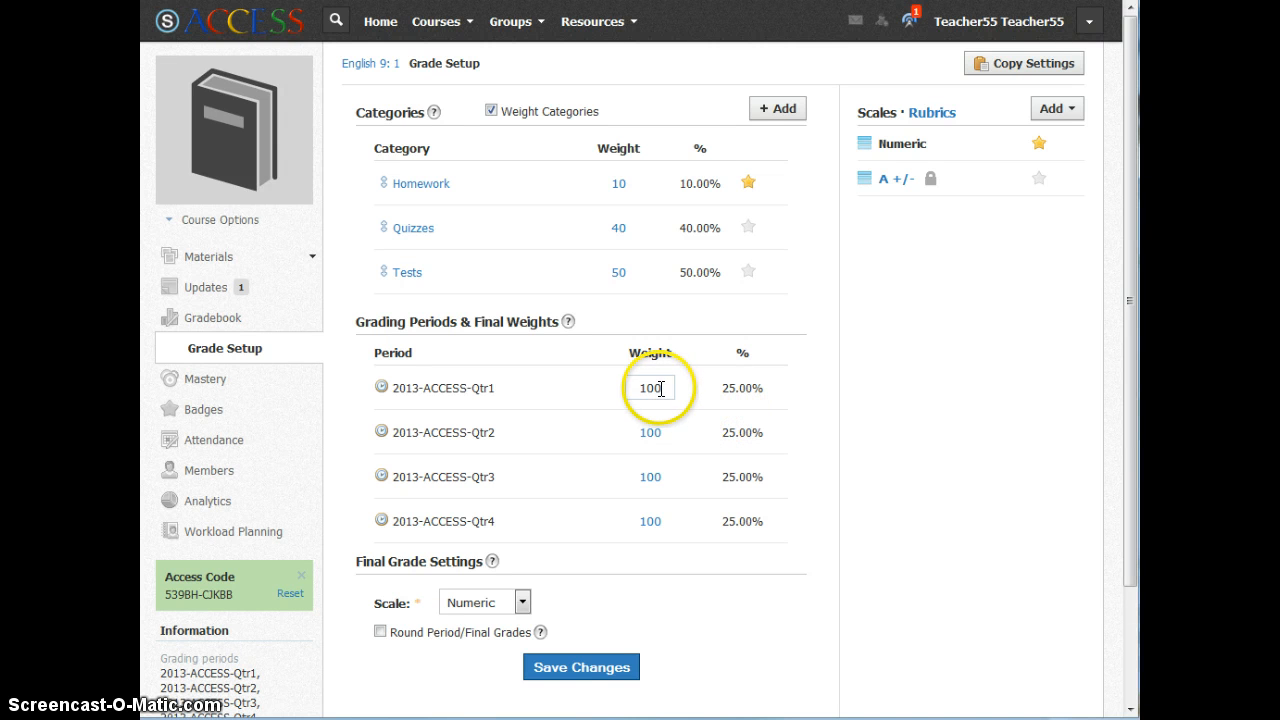
{"action": "left_click_drag", "start_coordinate": [661, 389], "coordinate": [603, 388]}
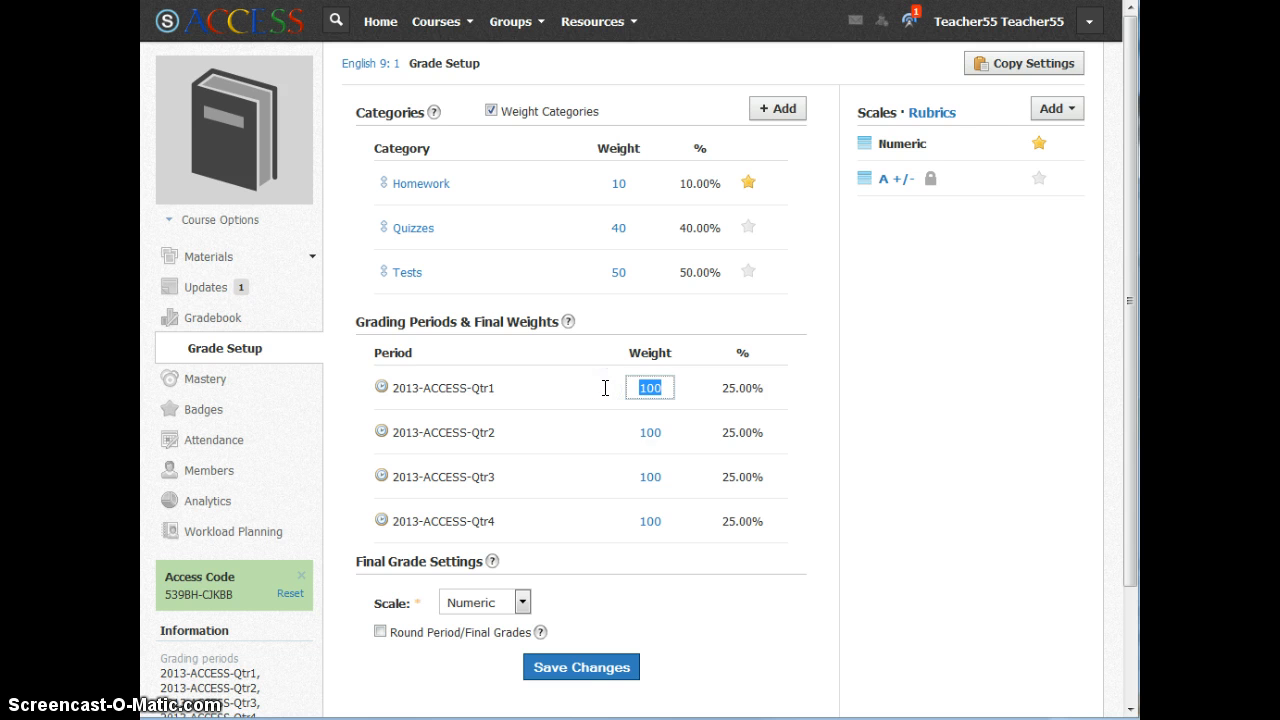
{"action": "type", "text": "20"}
{"action": "key", "text": "Tab"}
{"action": "type", "text": "20"}
{"action": "key", "text": "Tab"}
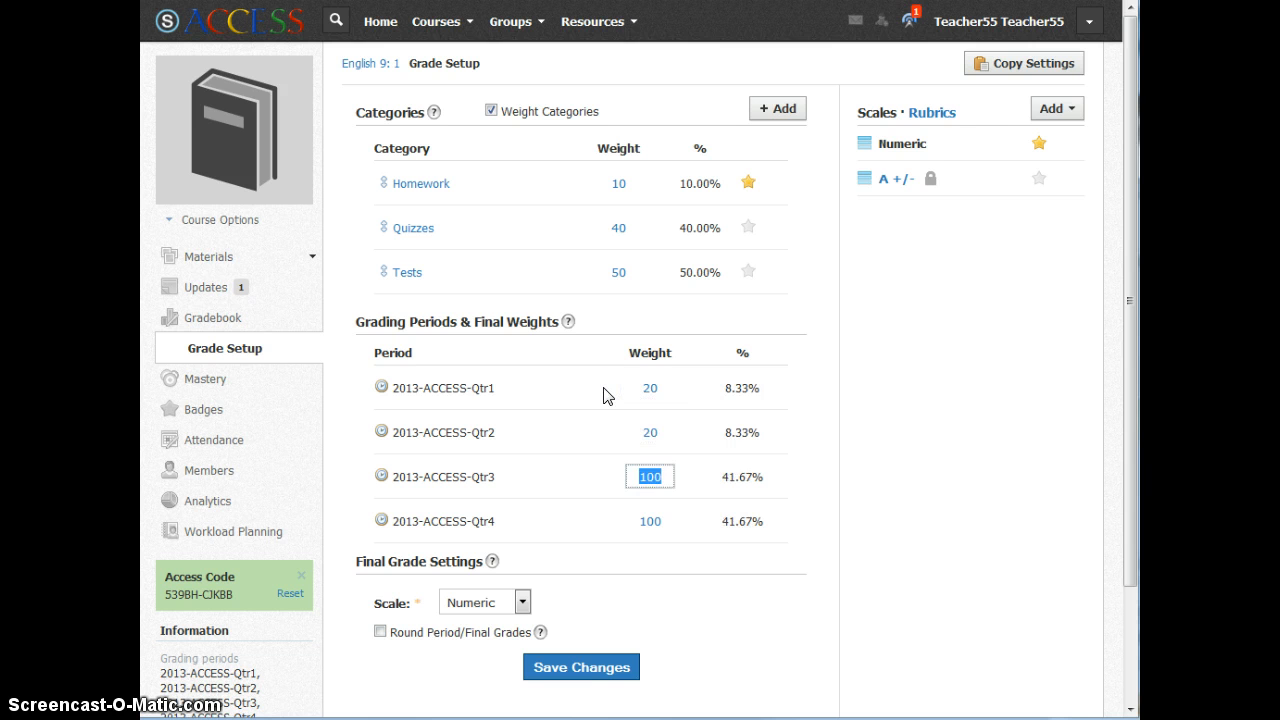
{"action": "key", "text": "Tab"}
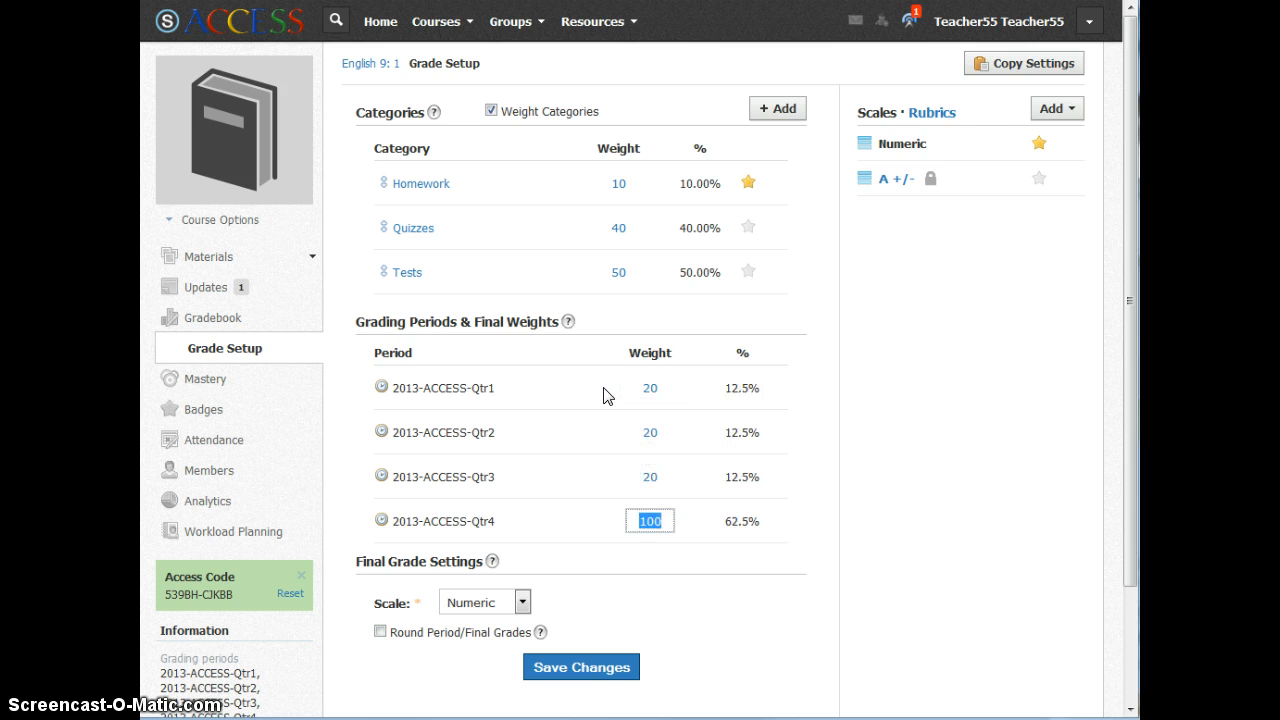
{"action": "type", "text": "20"}
{"action": "key", "text": "Tab"}
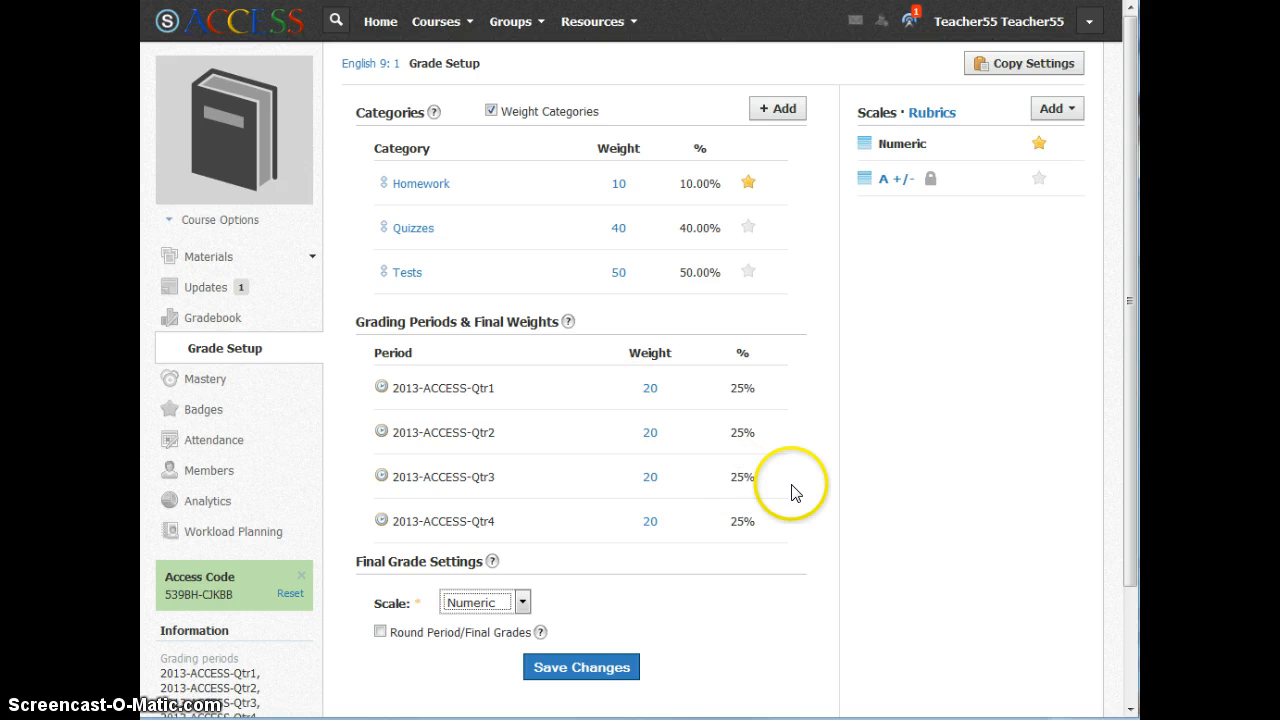
{"action": "left_click", "coordinate": [605, 668]}
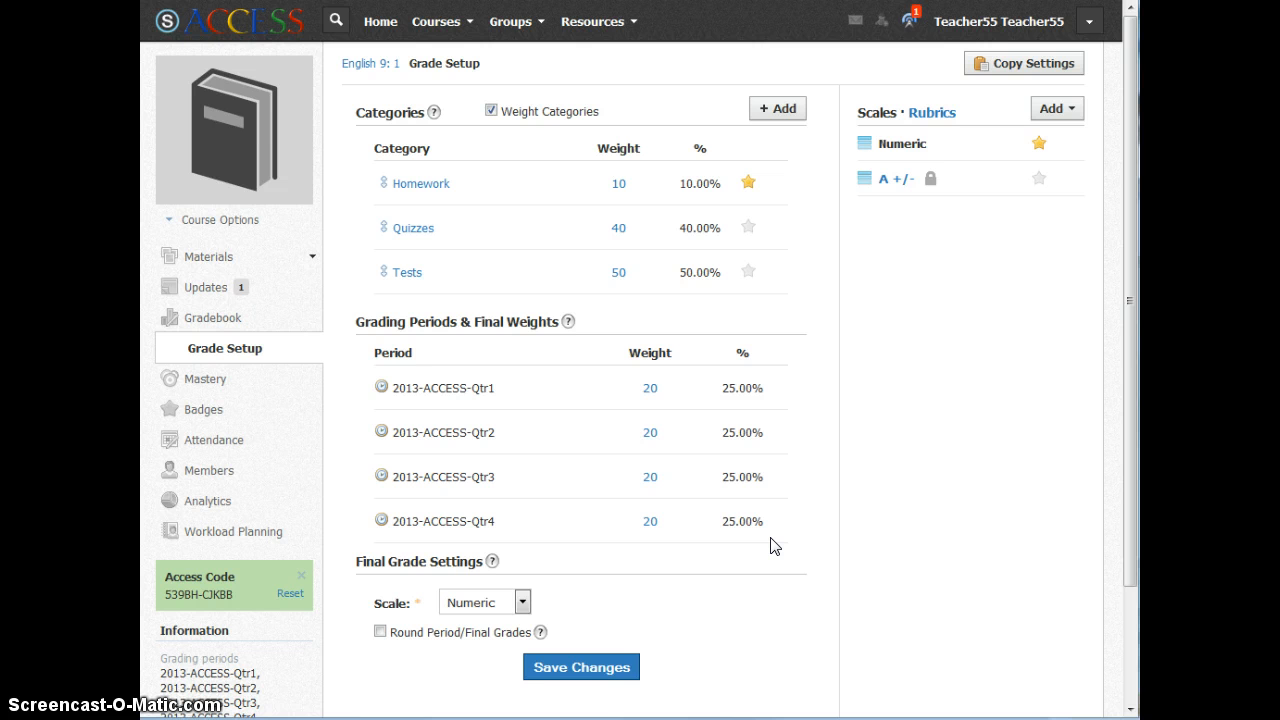
{"action": "left_click", "coordinate": [773, 523]}
{"action": "left_click", "coordinate": [603, 677]}
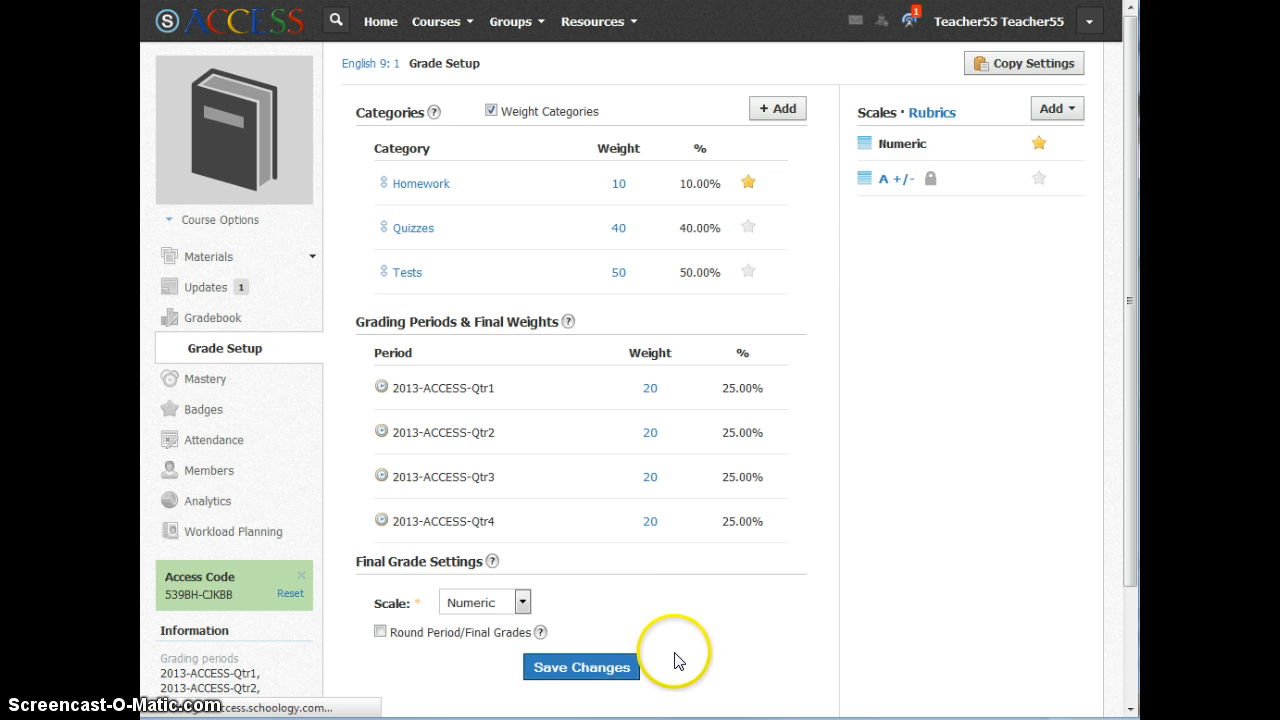